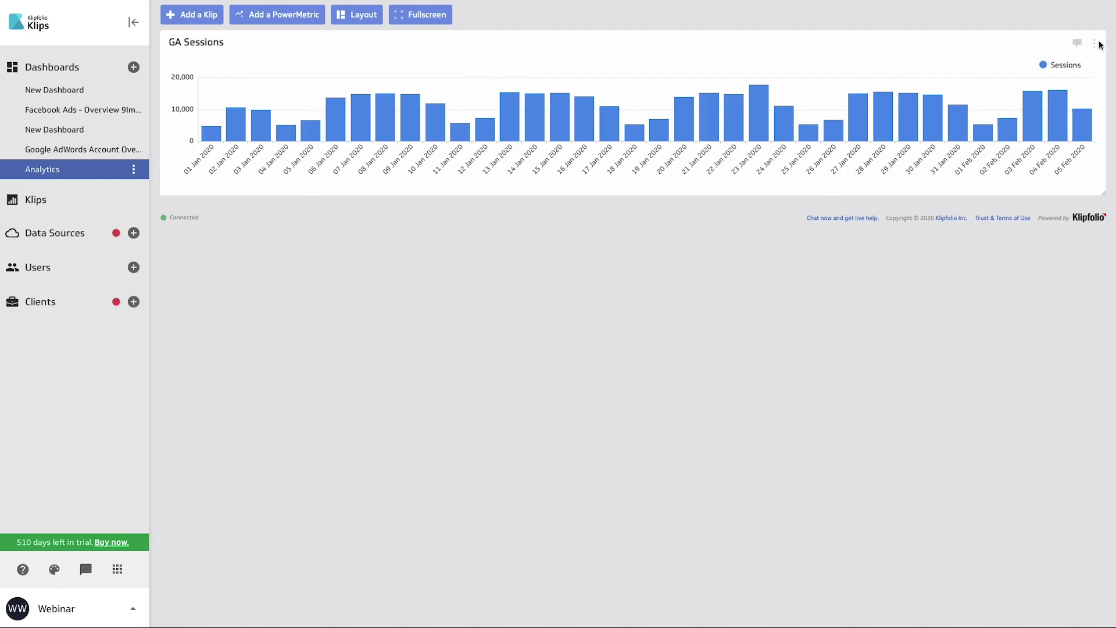
- In the GA Sessions for Import data source, check that the Query URI uses {props.GAProfileID}
mouse_move(801, 3)
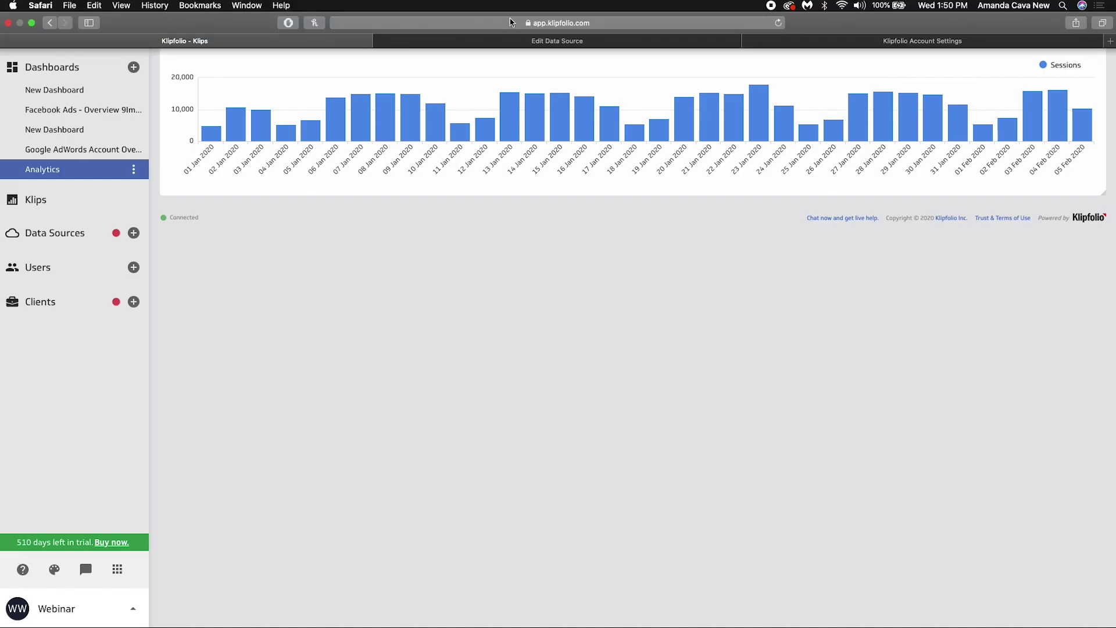
click(520, 42)
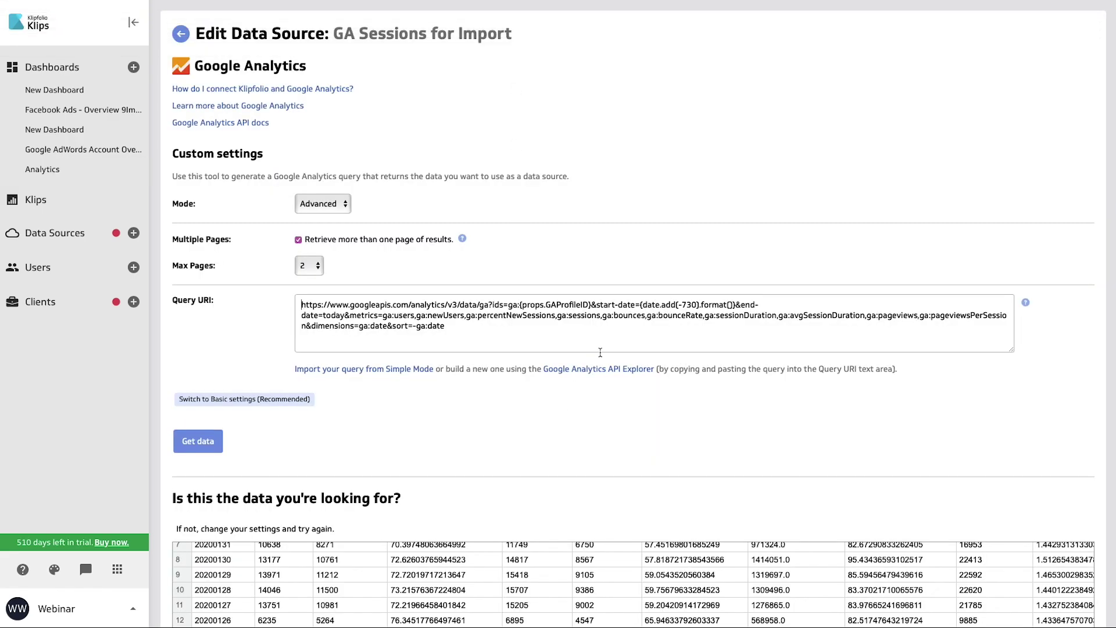
scroll(600, 353, down, 2)
scroll(600, 353, down, 1)
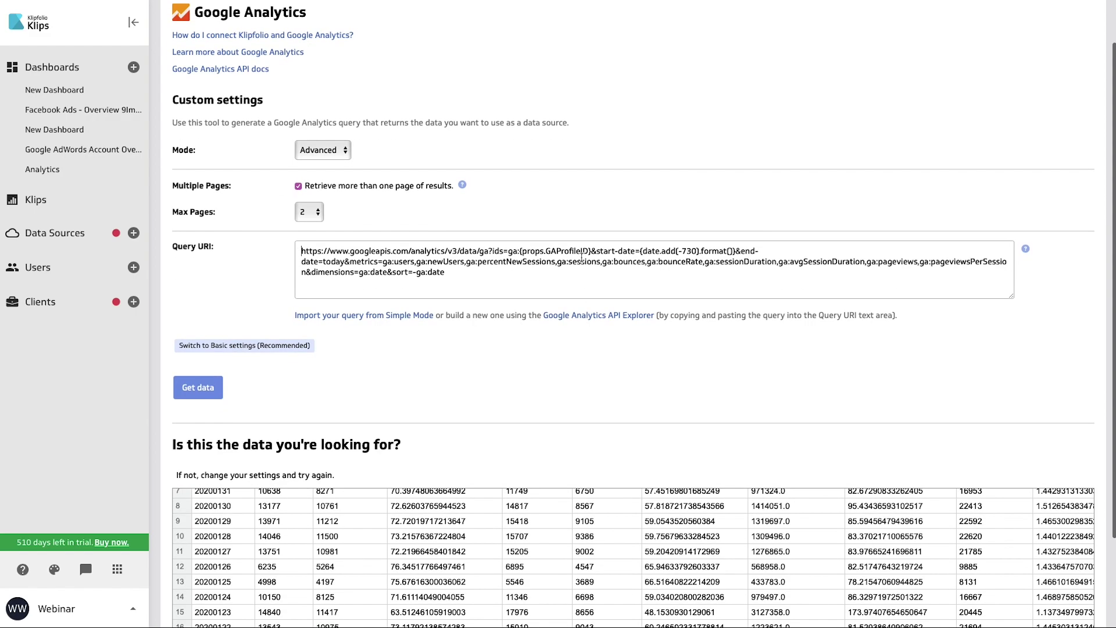
drag(591, 250, 511, 252)
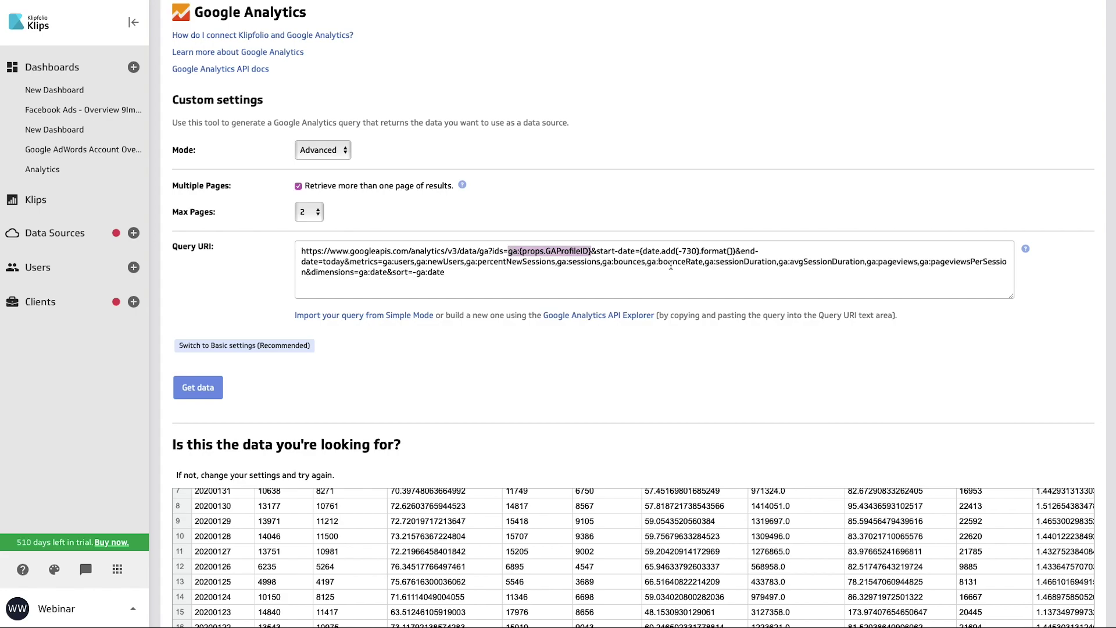
scroll(668, 357, down, 1)
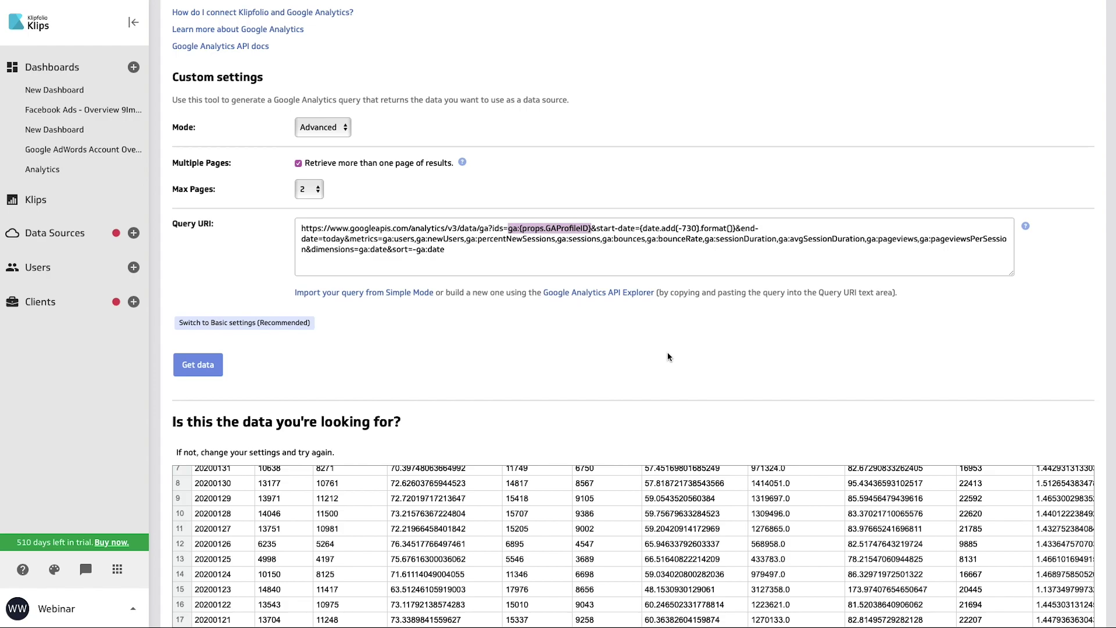
triple_click(559, 229)
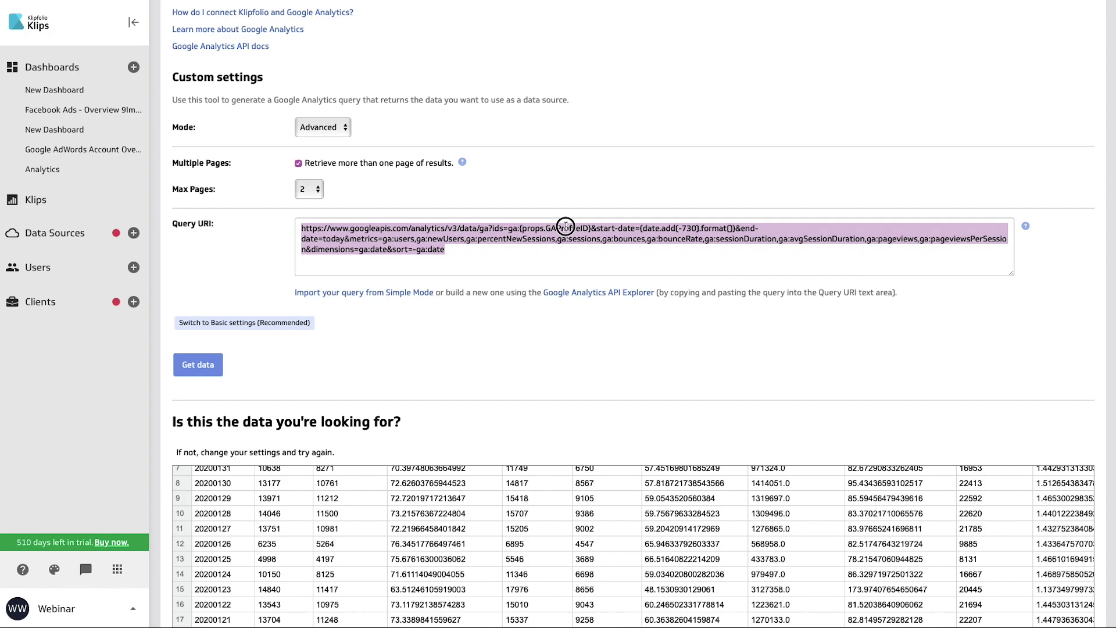
click(565, 227)
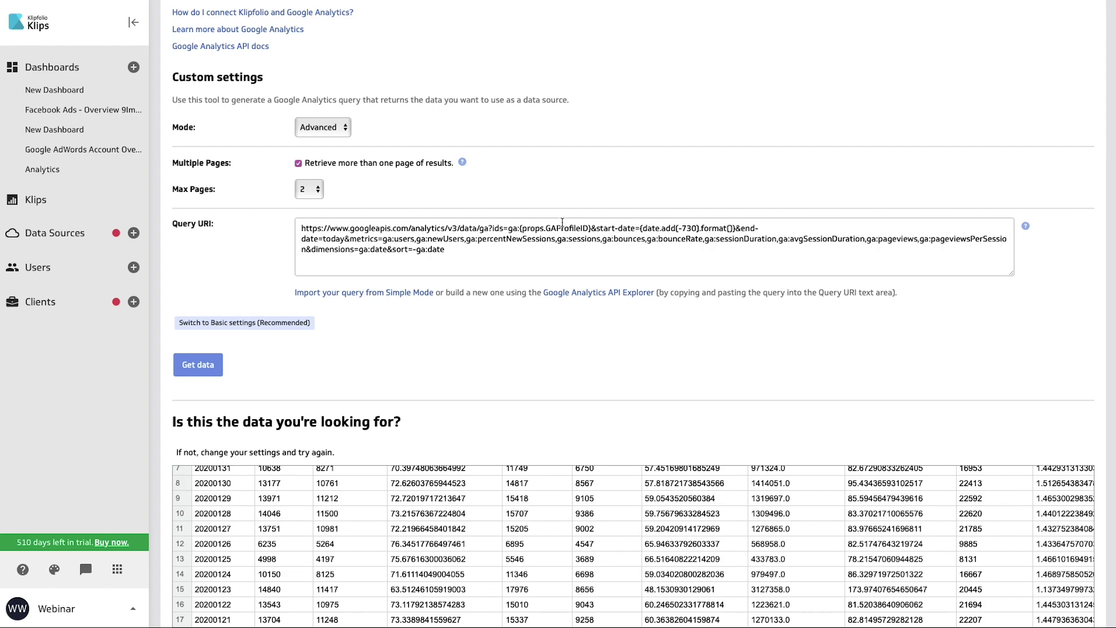
double_click(559, 228)
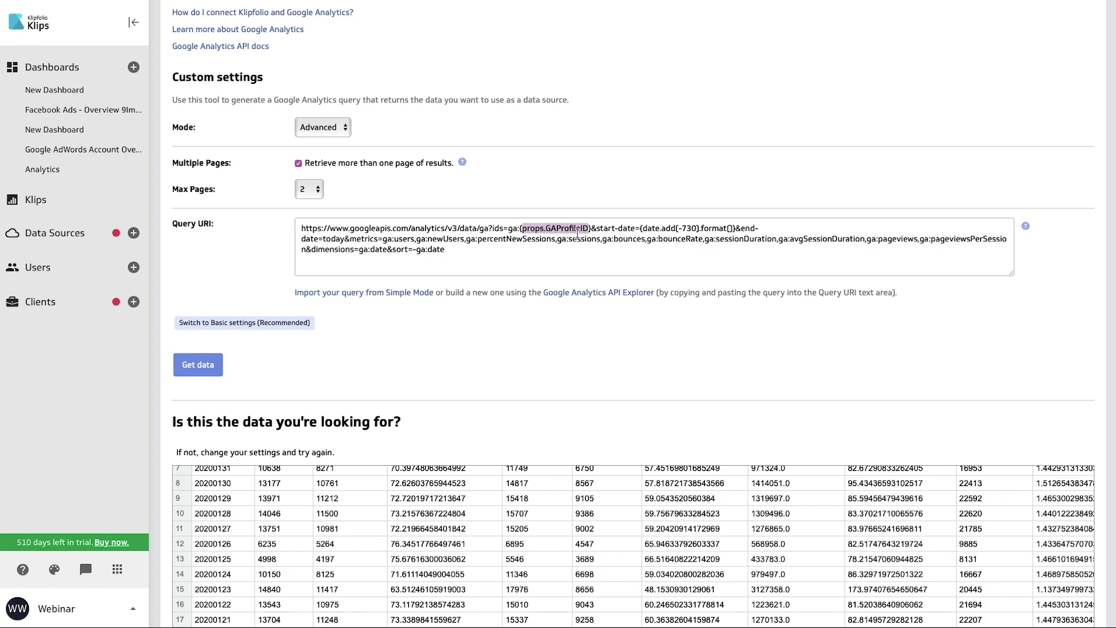
click(578, 230)
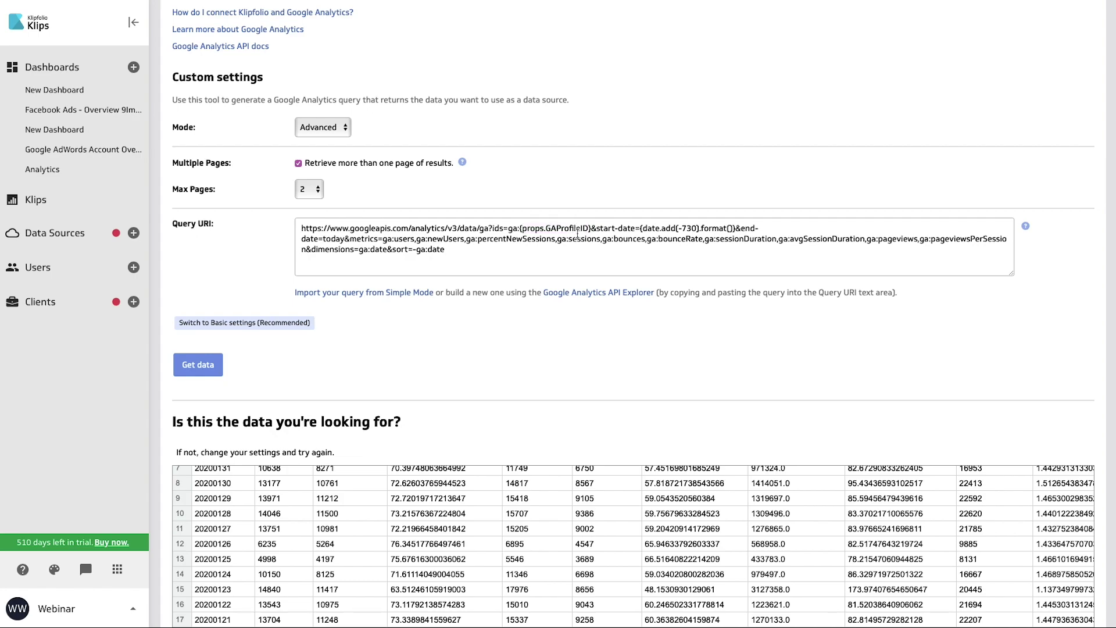
- Scroll through the data source settings, then move to the Account Settings page
scroll(544, 322, down, 1)
scroll(522, 511, down, 1)
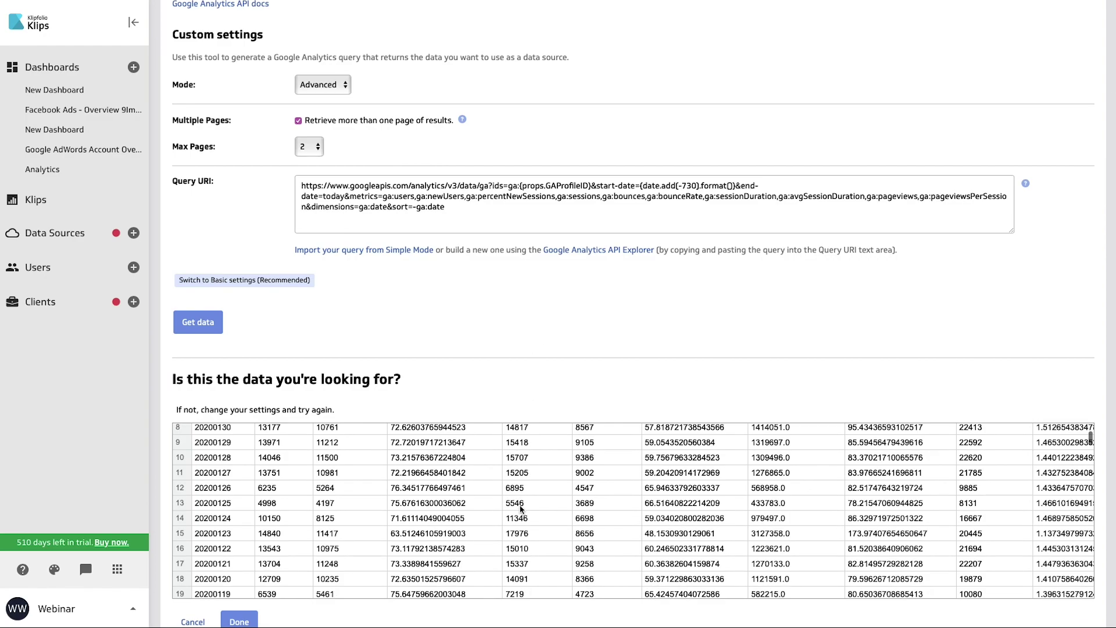
scroll(547, 385, up, 1)
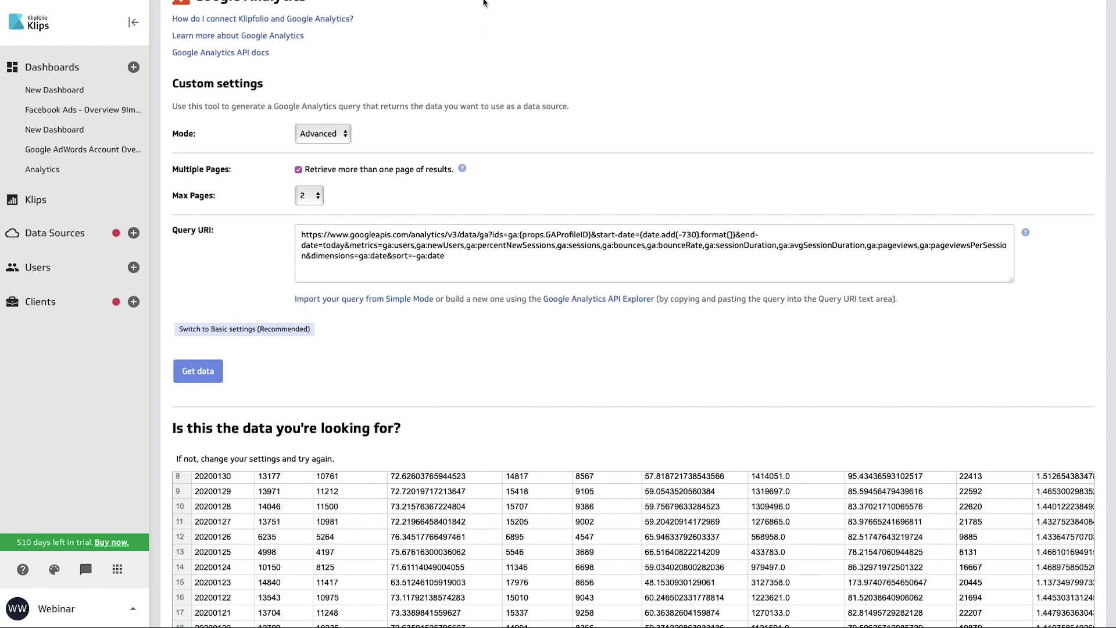
mouse_move(482, 13)
click(826, 42)
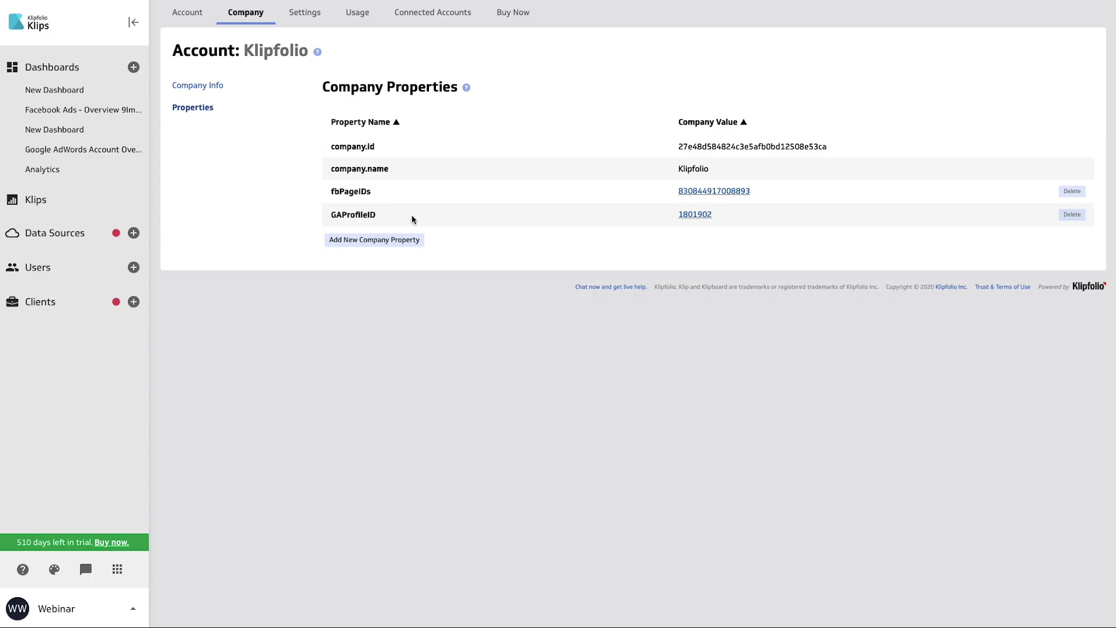
- Go from the account profile to the Company page's Properties list
click(92, 606)
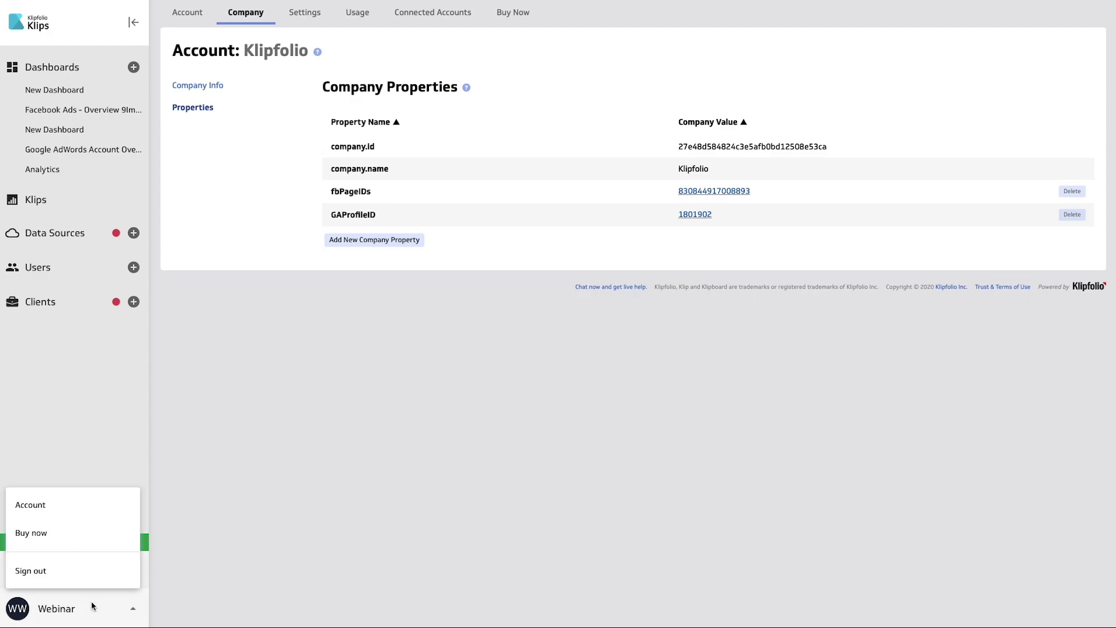
click(99, 506)
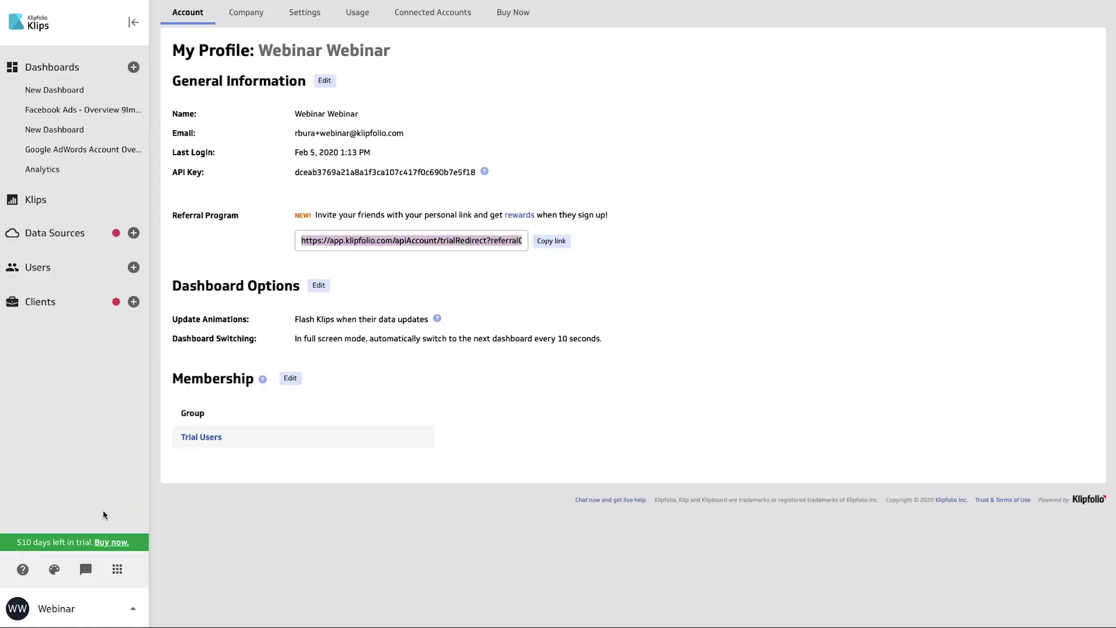
click(246, 13)
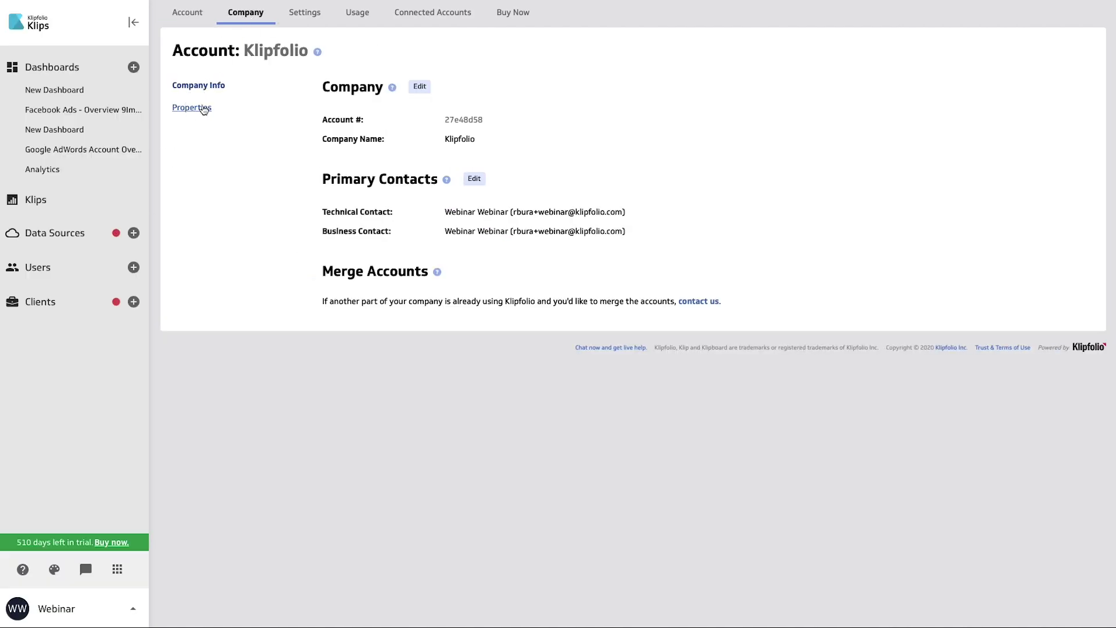
click(203, 110)
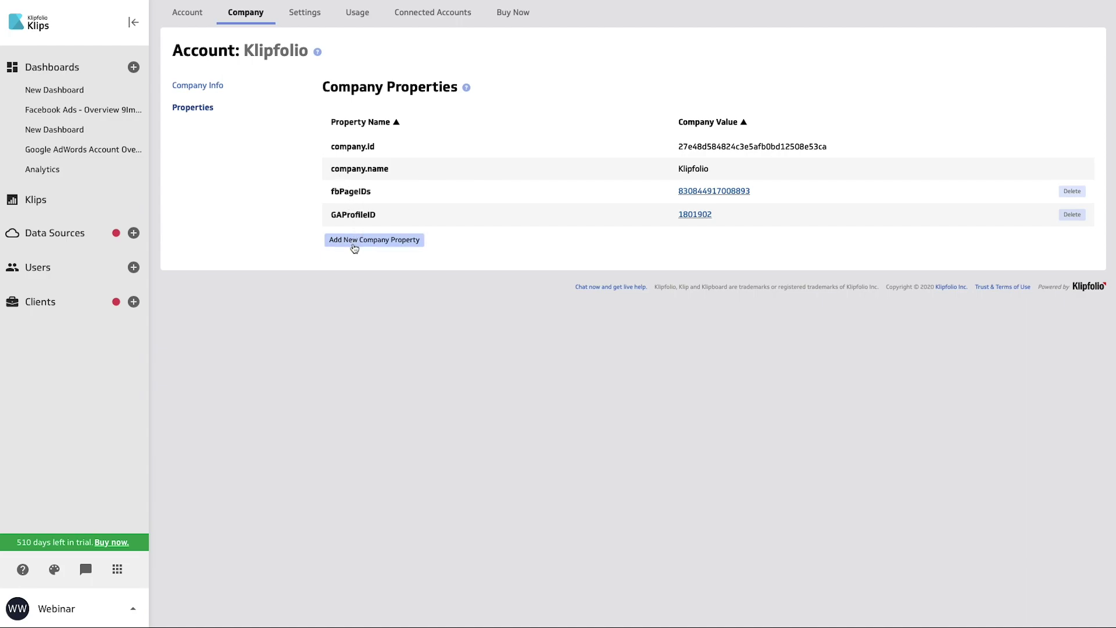
- Cancel a new property form without saving, then highlight the existing GAProfileID property
click(354, 243)
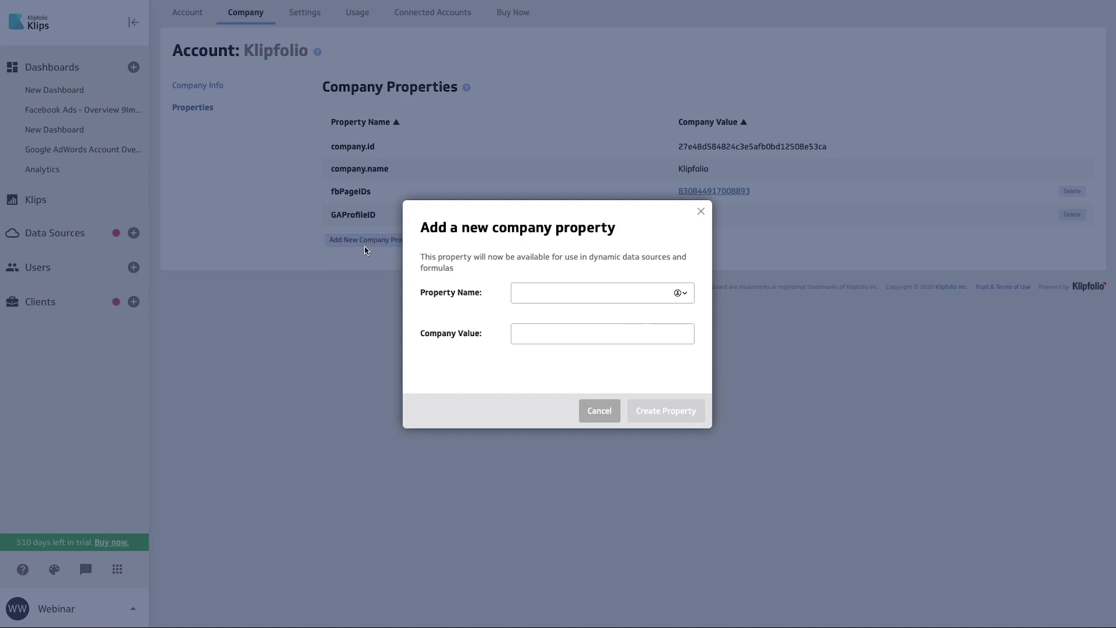
click(545, 293)
click(539, 339)
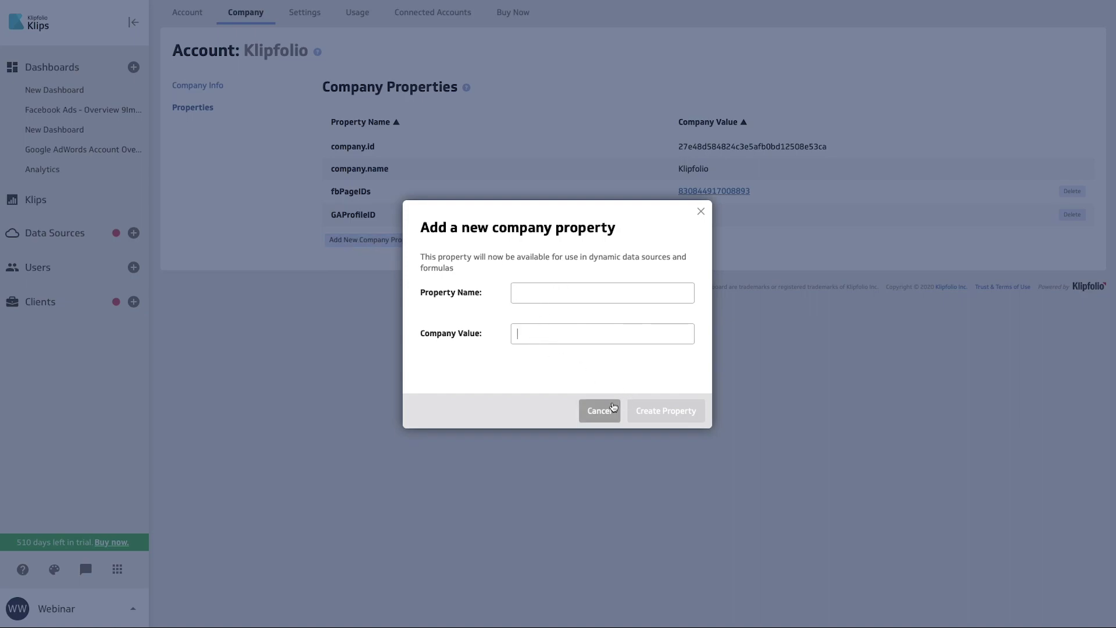
click(604, 409)
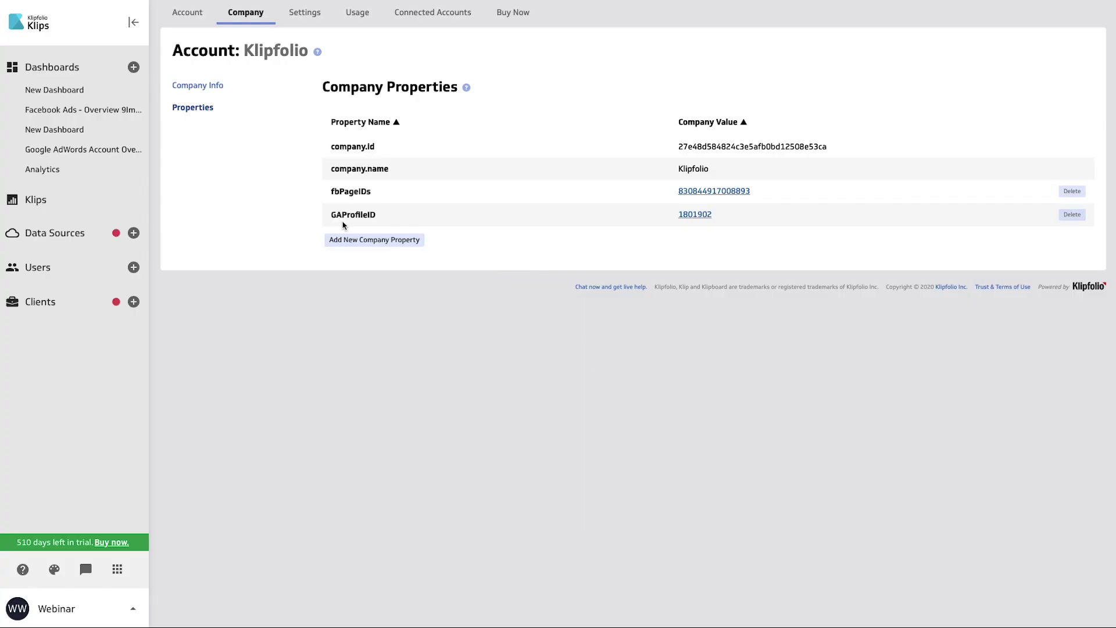
drag(331, 215, 383, 213)
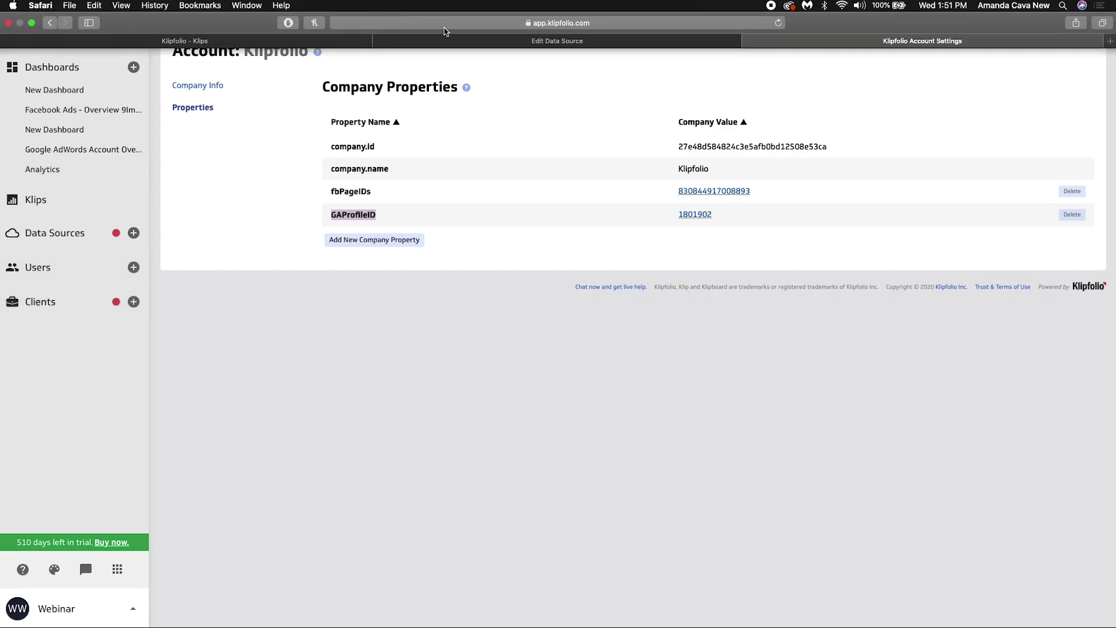
- Return to the Analytics dashboard, then sign in to New Client as Admin from the Clients list
click(440, 41)
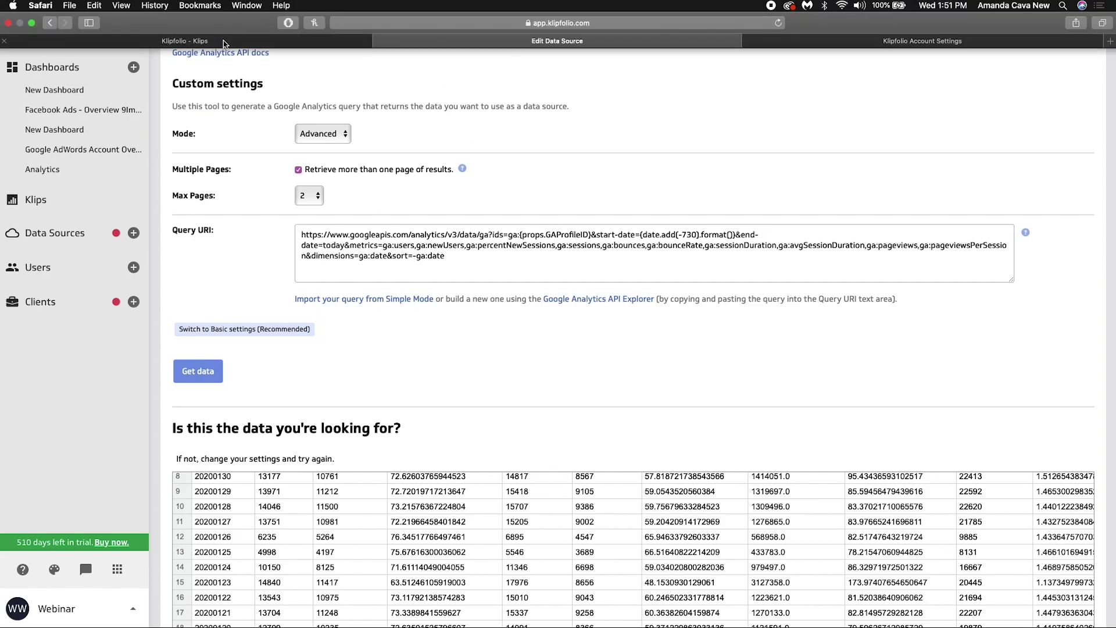
click(223, 42)
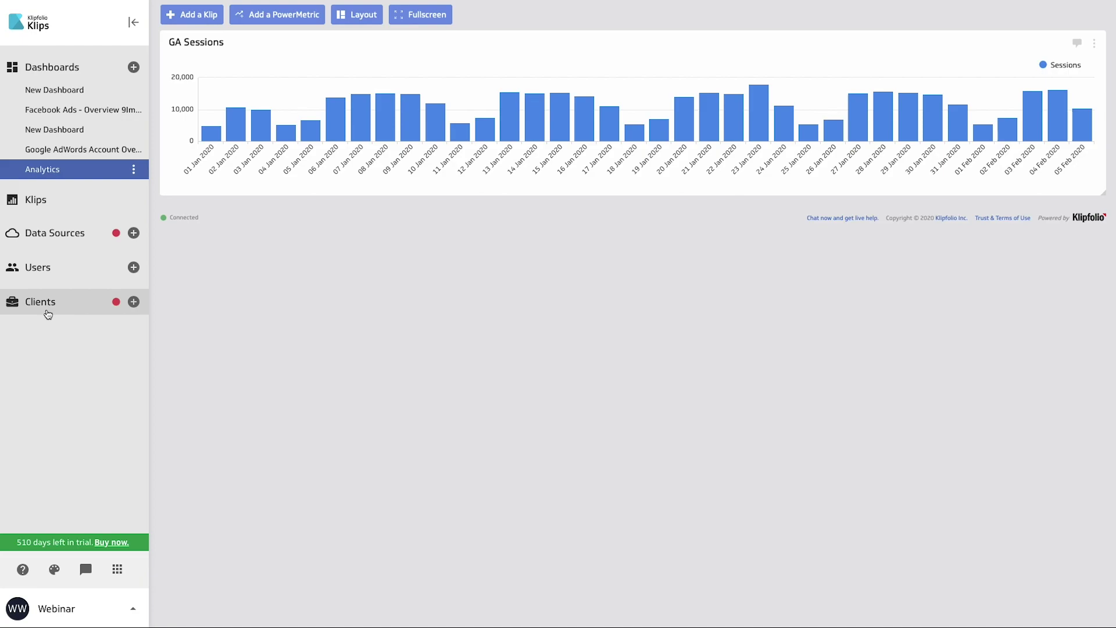
click(45, 313)
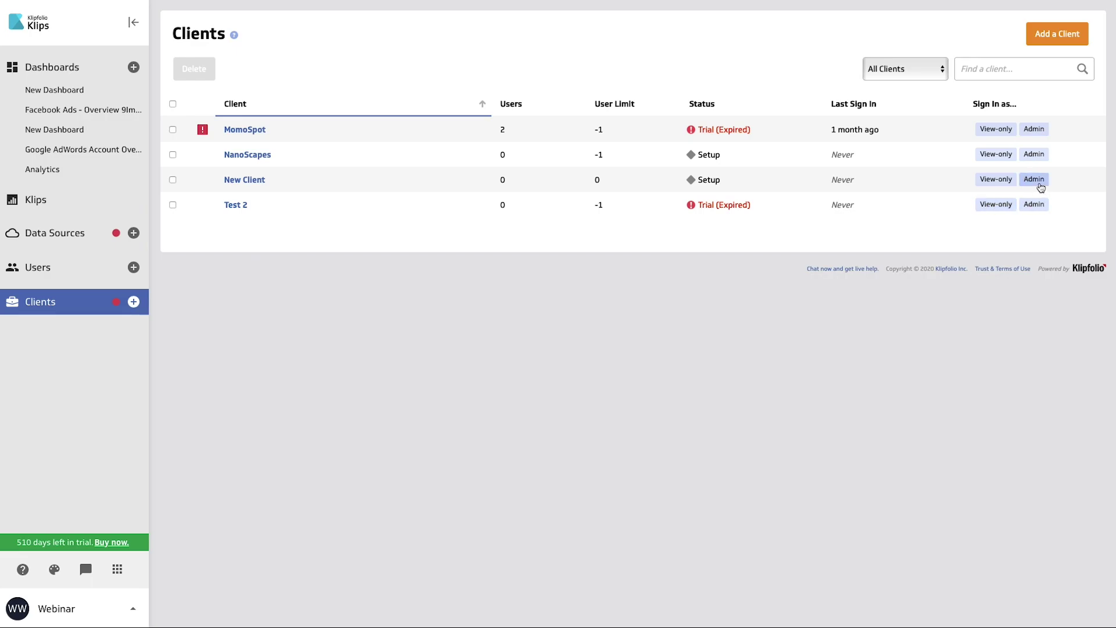
click(1039, 182)
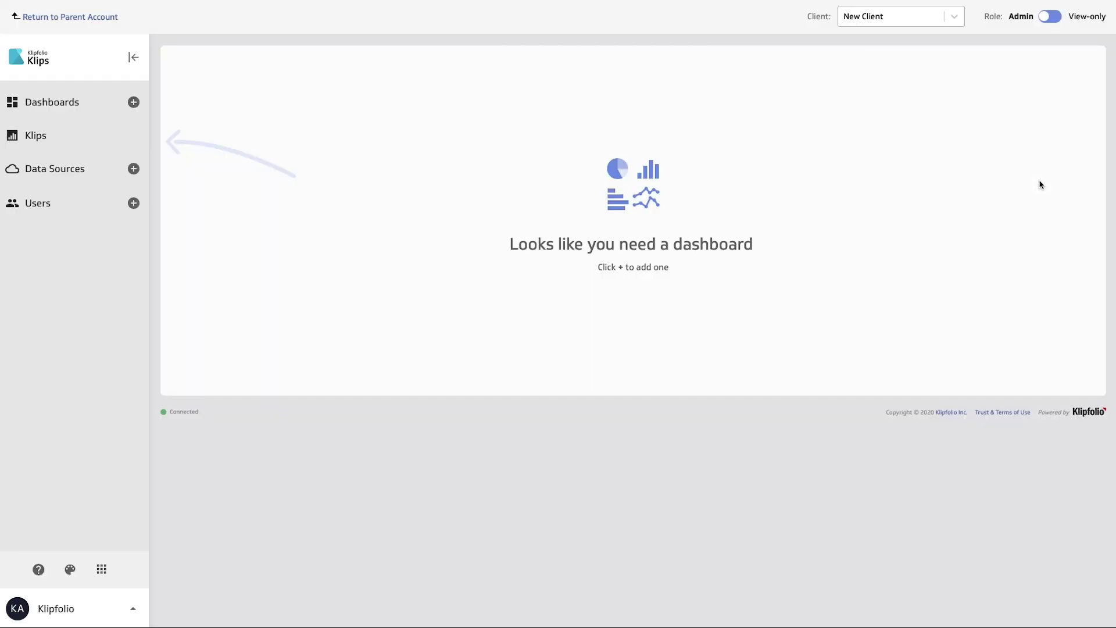
- Check that New Client's Company Properties include GAProfileID, then return to its Dashboards list
click(69, 621)
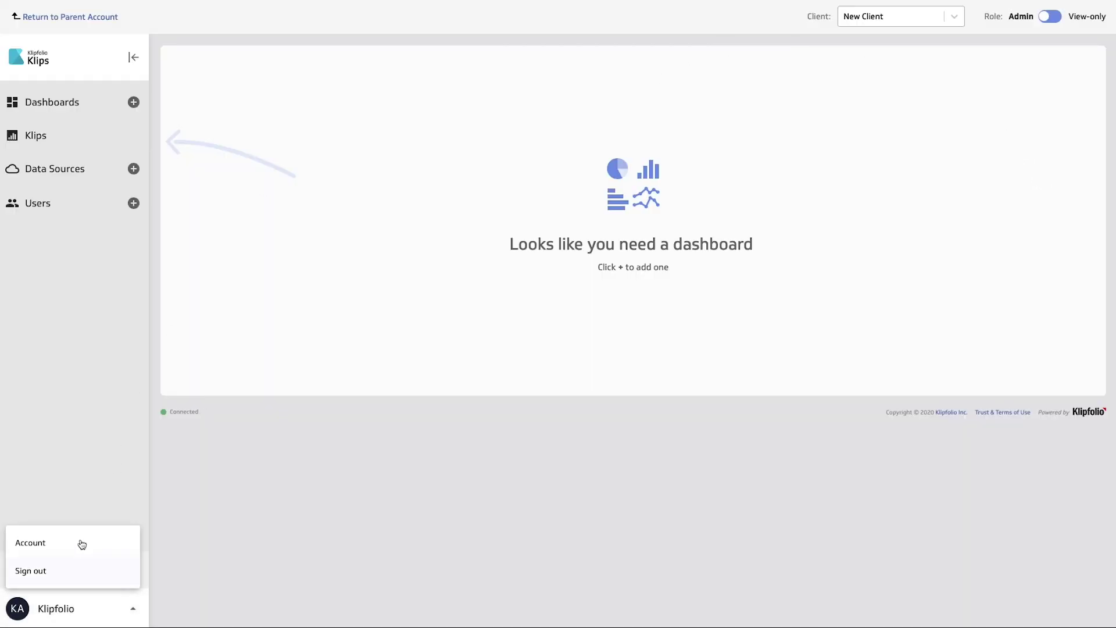
click(82, 541)
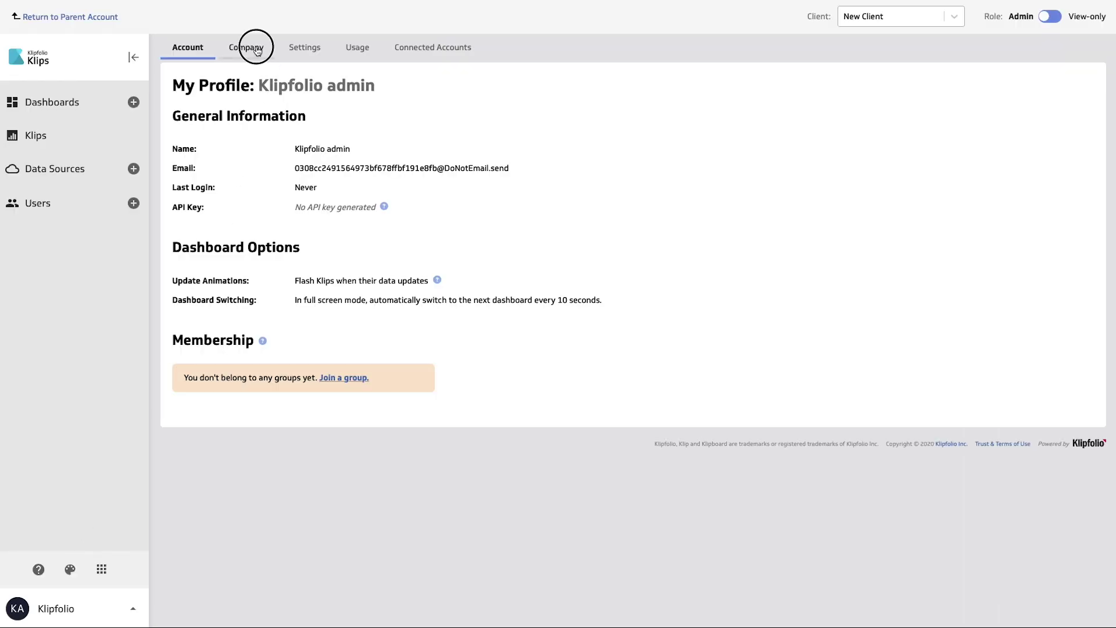
click(257, 50)
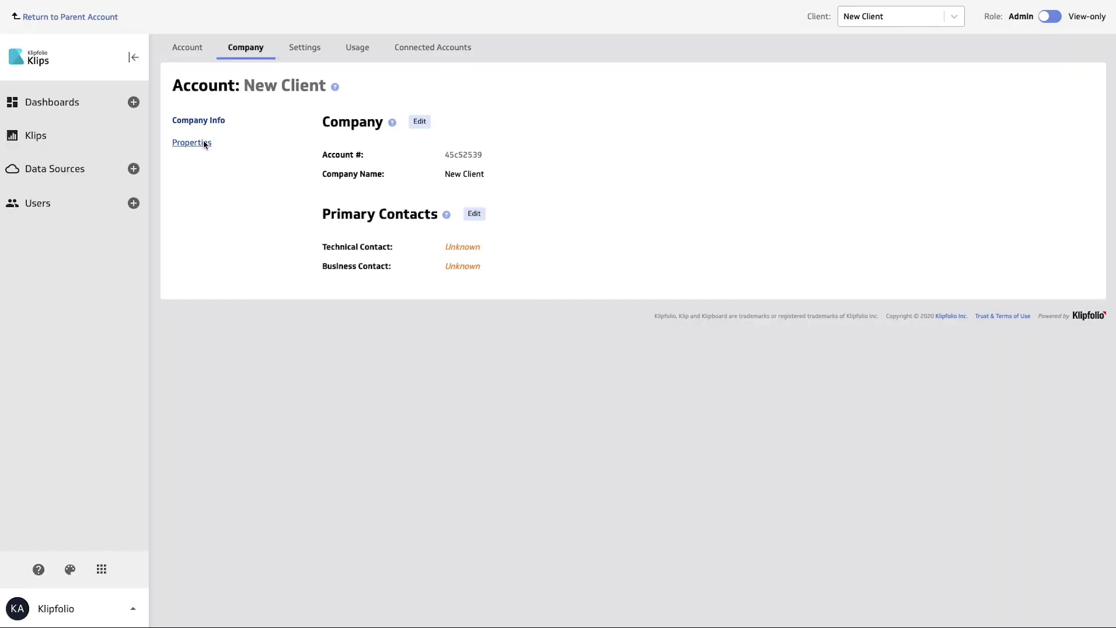
click(205, 145)
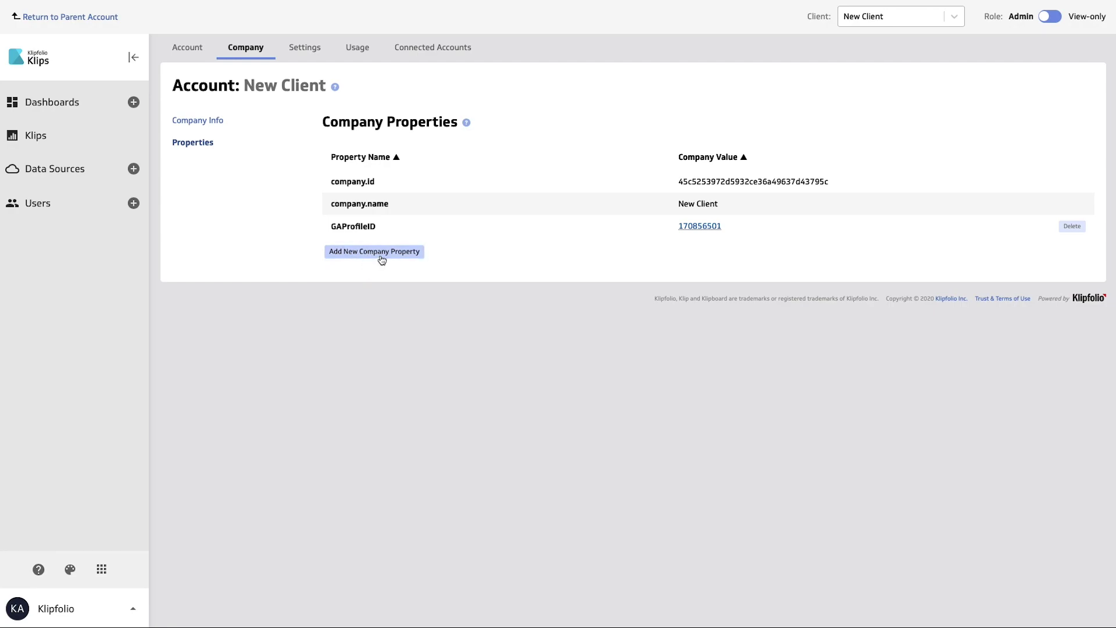
click(330, 227)
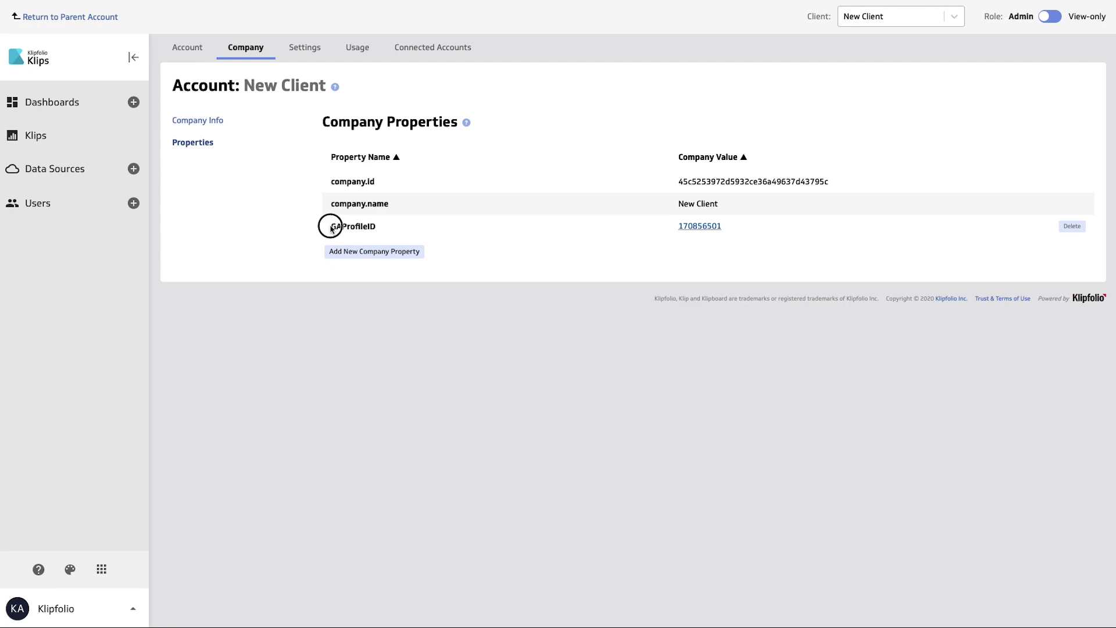
drag(331, 229, 379, 227)
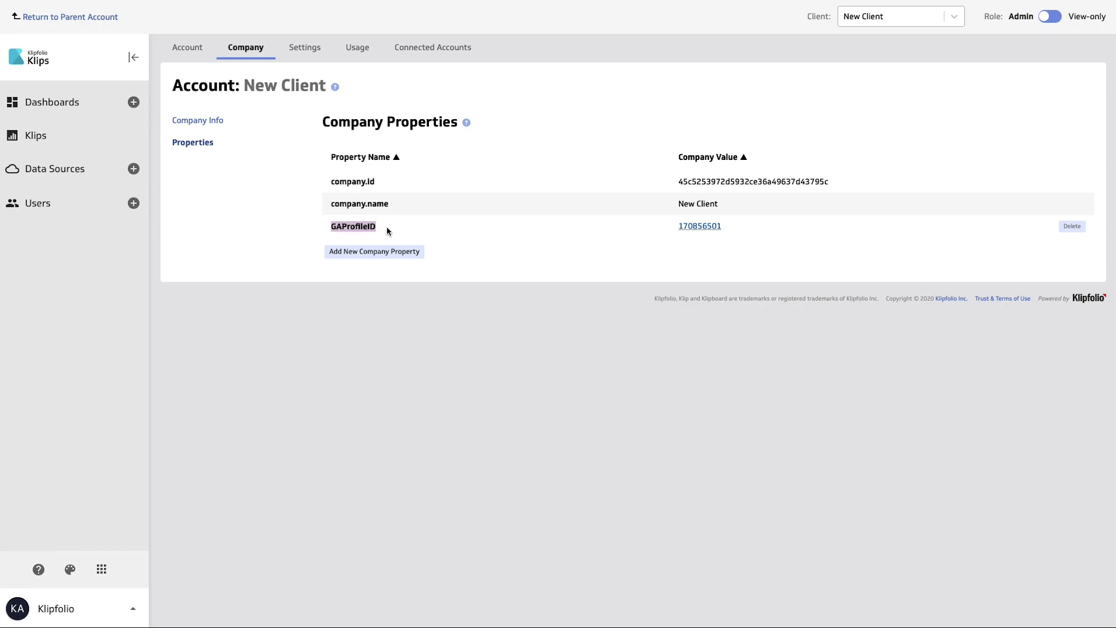
click(140, 312)
click(73, 110)
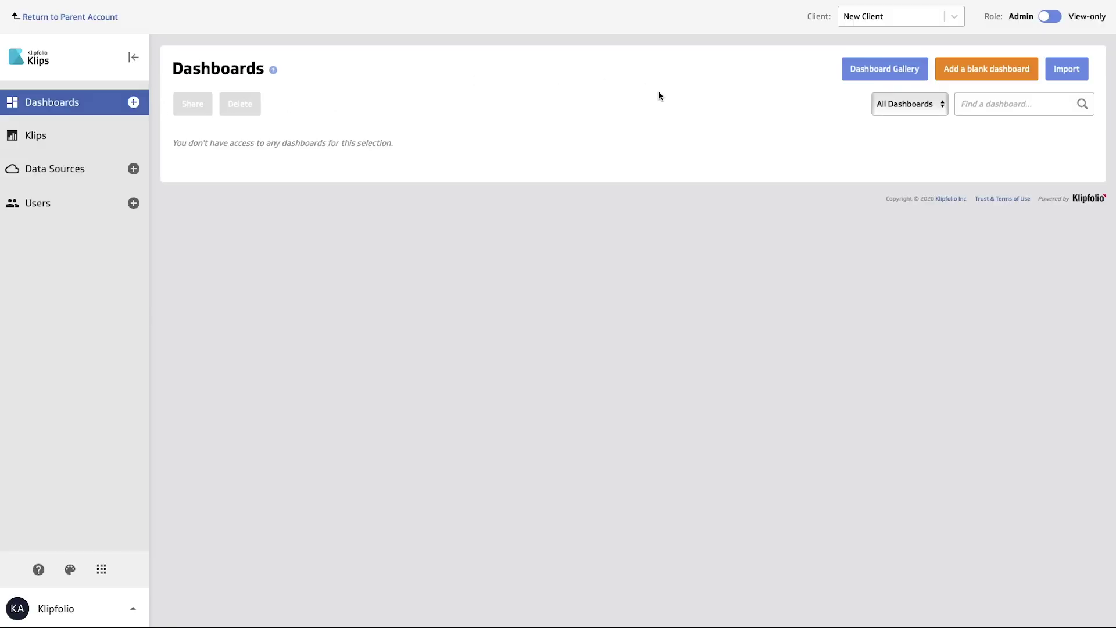
- Import the Analytics dashboard from the Klipfolio account into New Client
click(1063, 73)
click(756, 107)
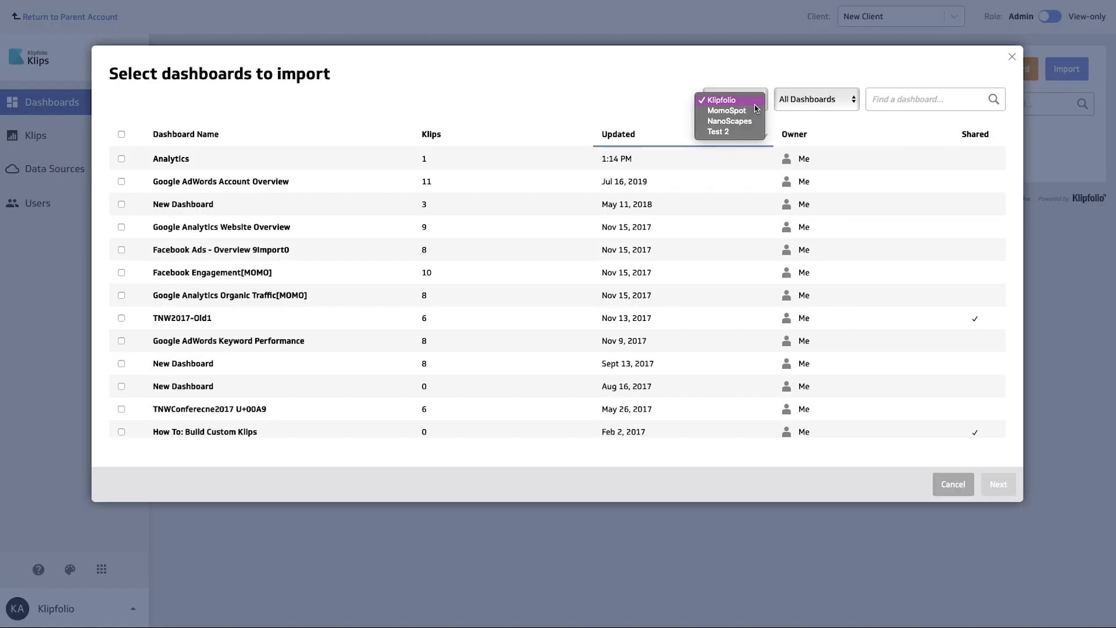
click(268, 127)
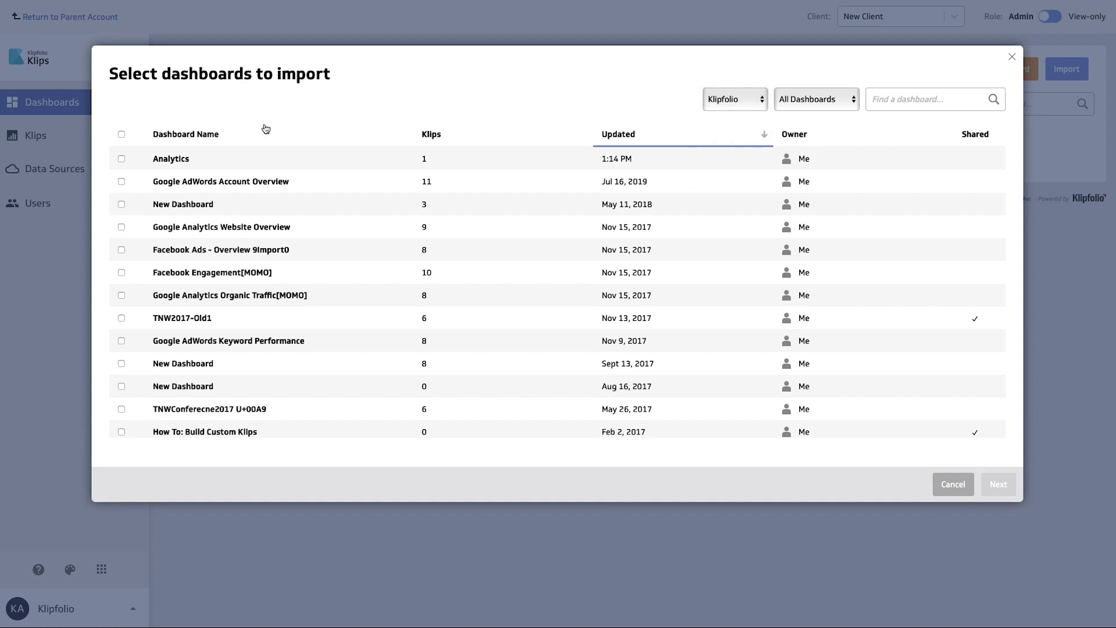
click(122, 160)
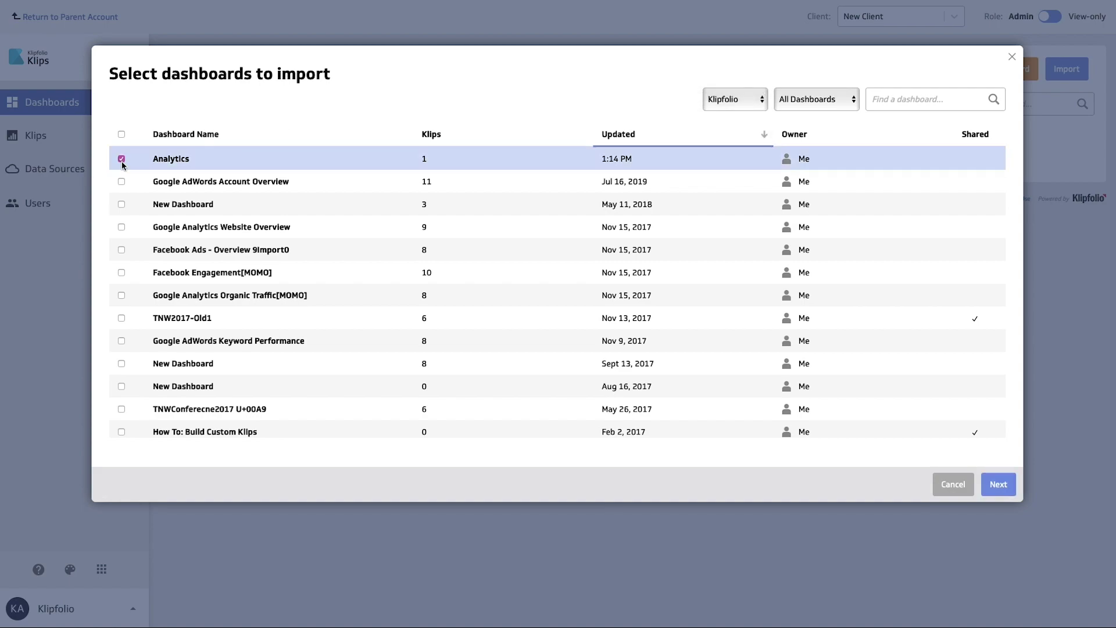
click(988, 479)
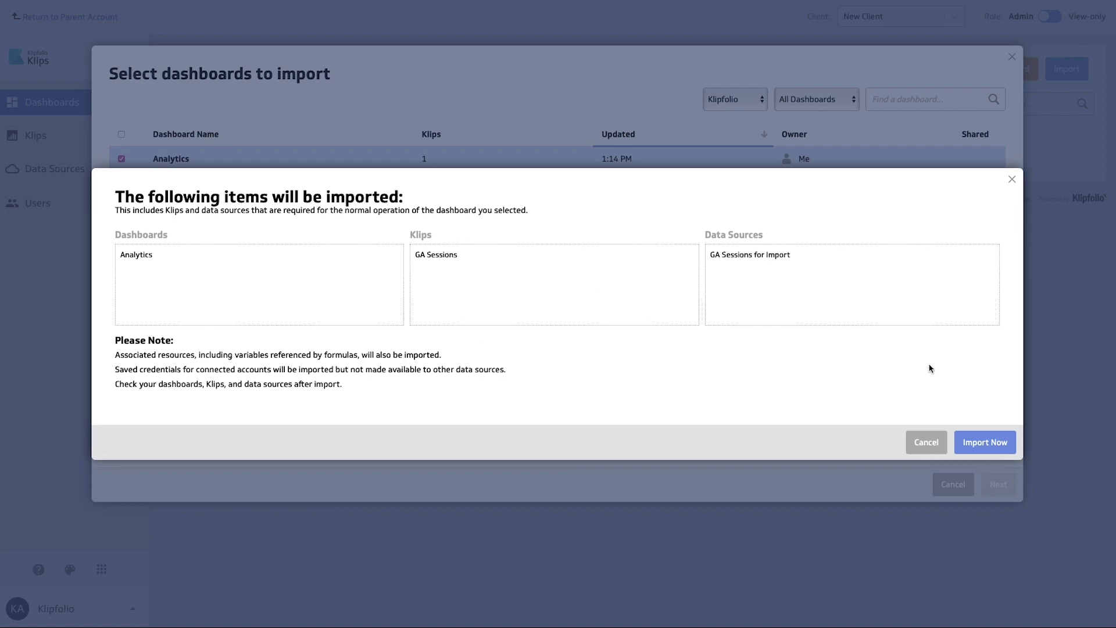
click(983, 444)
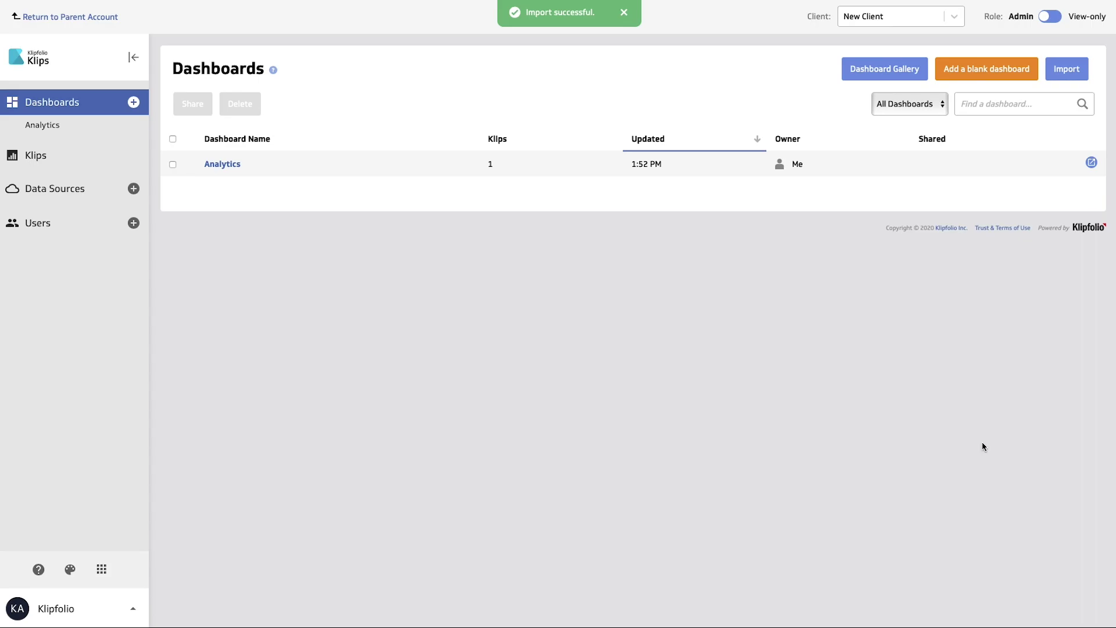
- View the Analytics dashboard's GA Sessions bar chart, keeping New Client selected as the client
click(59, 134)
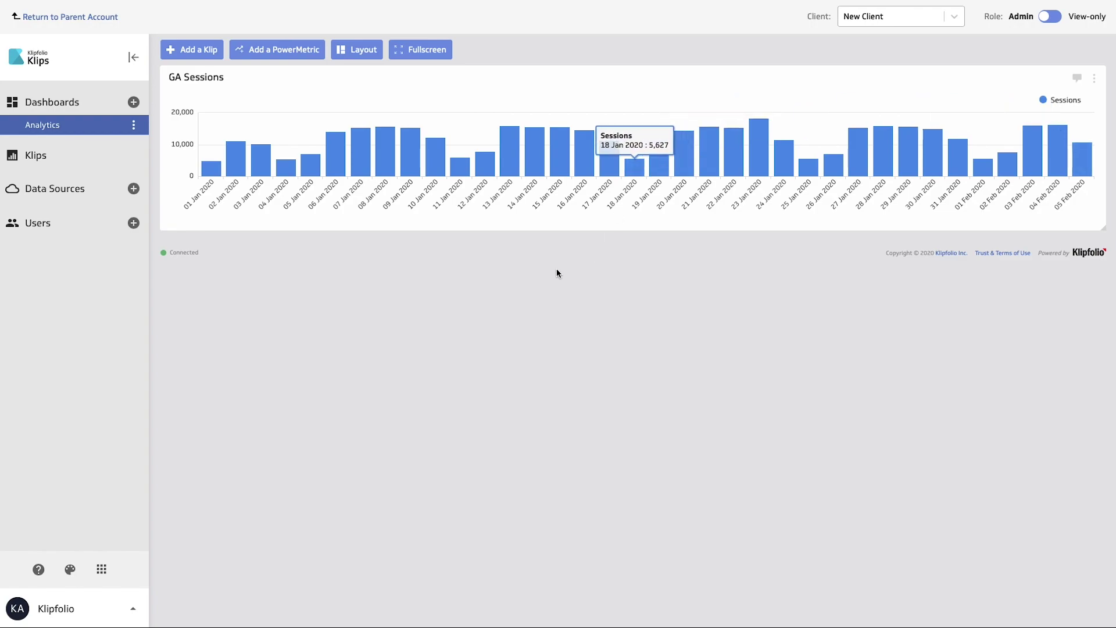
click(945, 18)
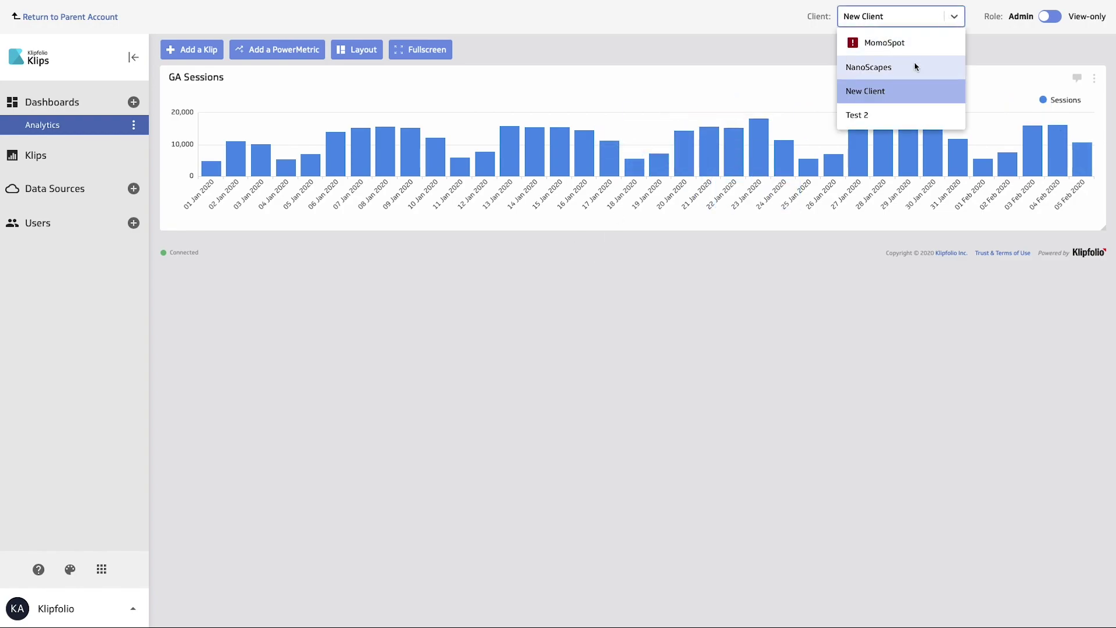
click(803, 261)
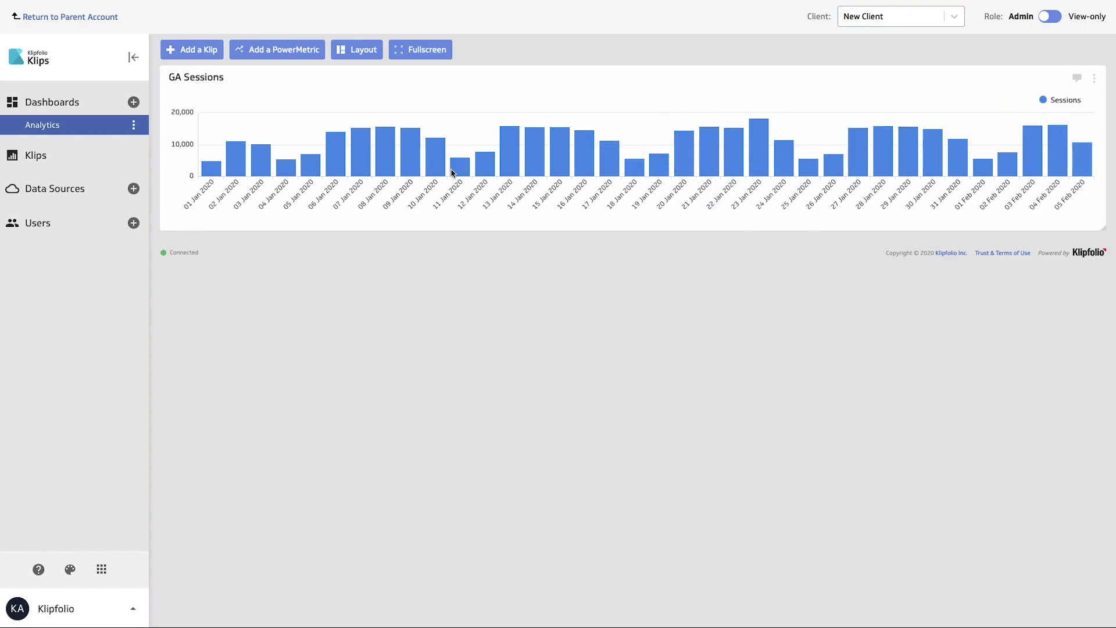